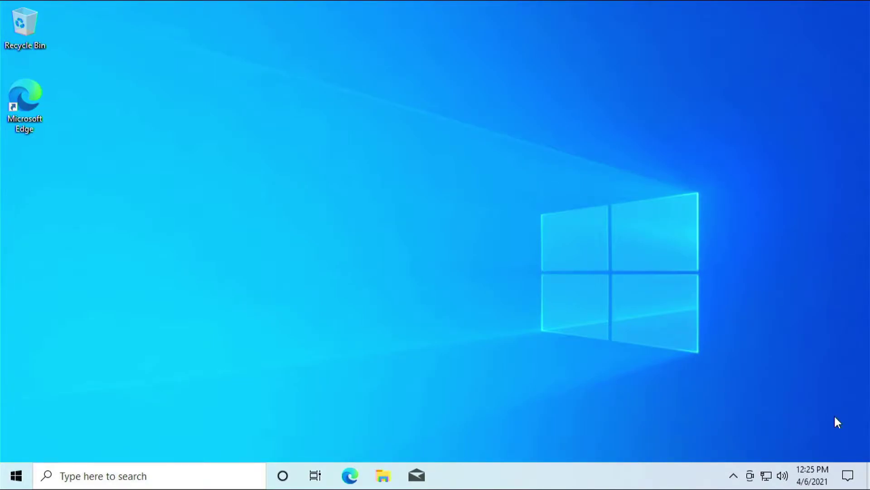
Open Edge, dismiss the sync prompt, and search Bing for 'cpuz'
{"action": "left_click", "coordinate": [350, 476]}
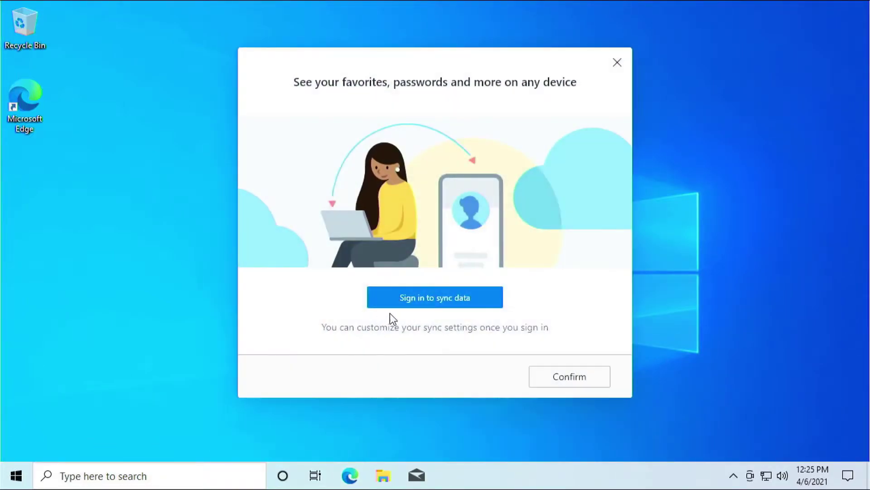
{"action": "left_click", "coordinate": [537, 377]}
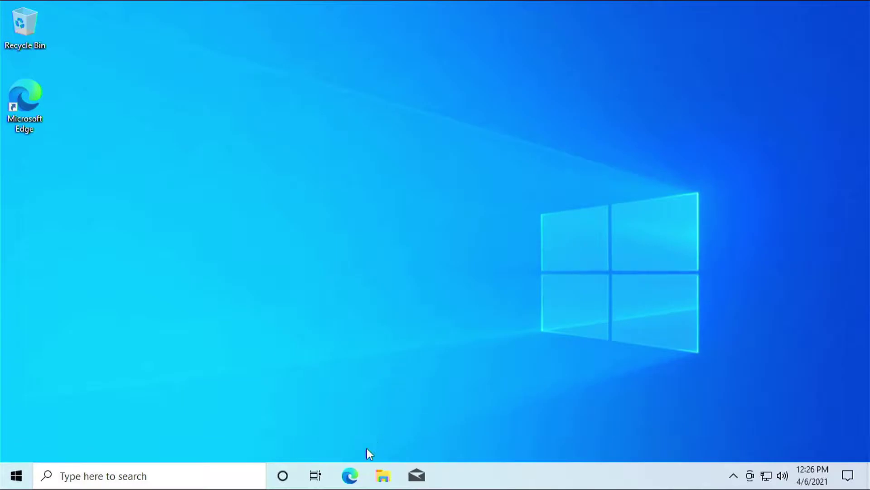
{"action": "left_click", "coordinate": [351, 476]}
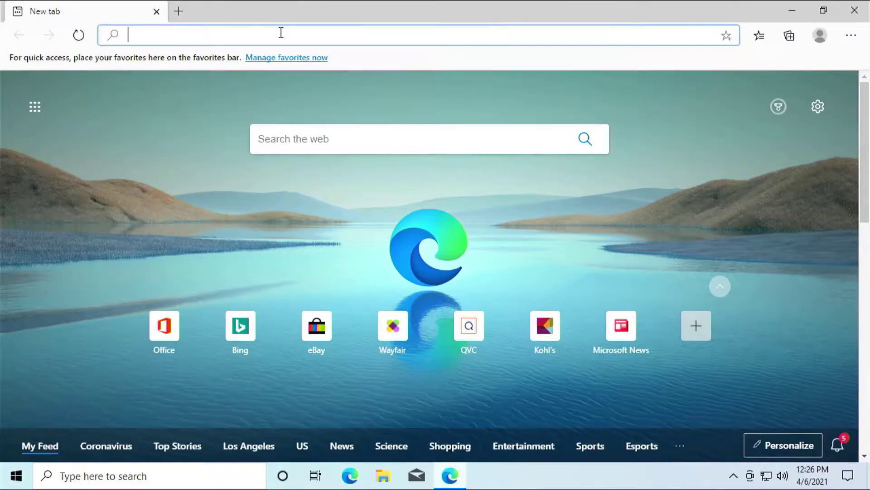
{"action": "type", "text": "cpuz"}
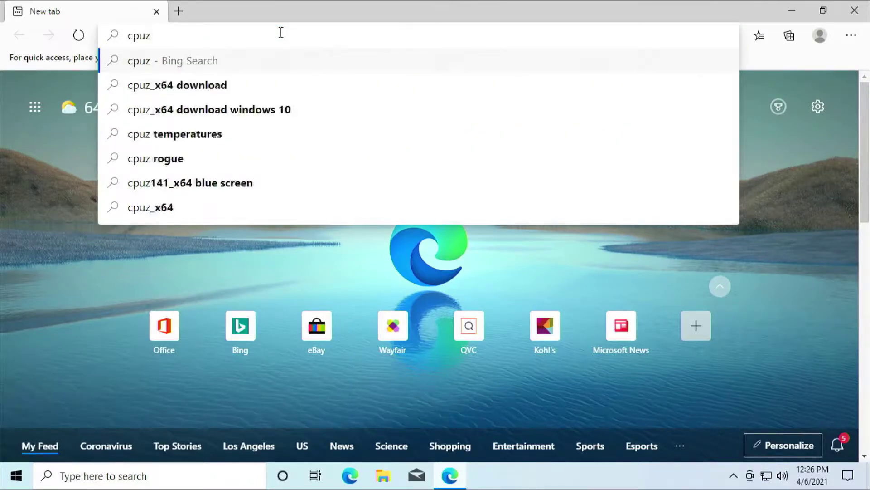
{"action": "key", "text": "Return"}
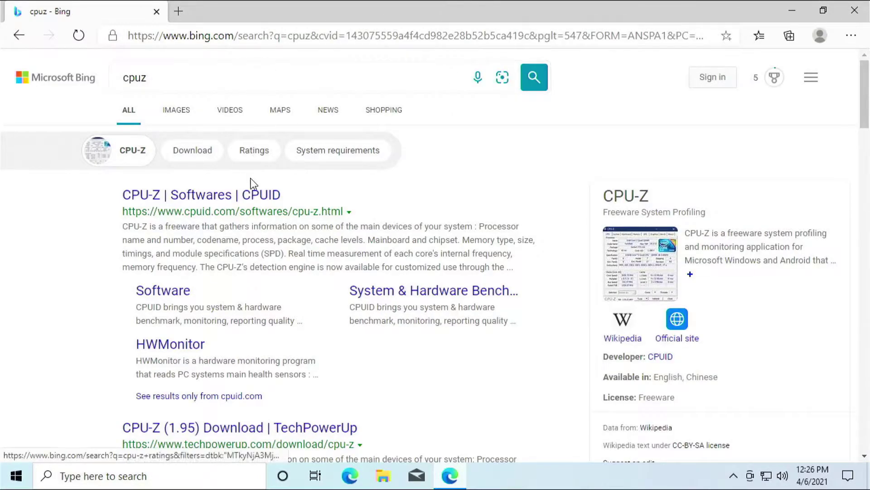
Open the cpuid.com CPU-Z page and request the SETUP • ENGLISH download
{"action": "left_click", "coordinate": [258, 195]}
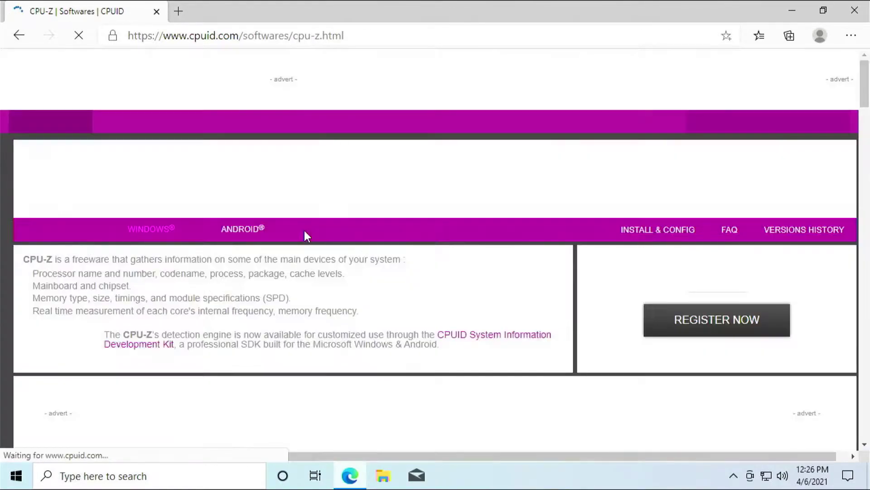
{"action": "scroll", "coordinate": [309, 283], "scroll_direction": "down", "scroll_amount": 5}
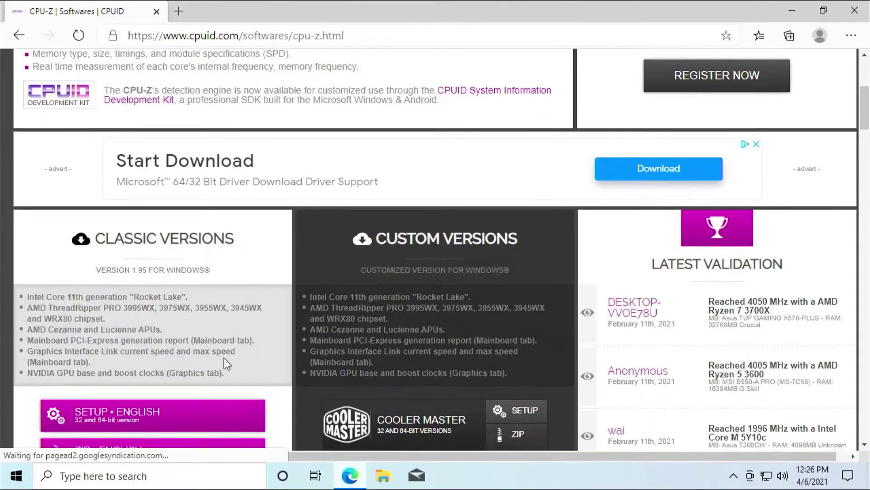
{"action": "scroll", "coordinate": [224, 362], "scroll_direction": "down", "scroll_amount": 1}
{"action": "left_click", "coordinate": [205, 363]}
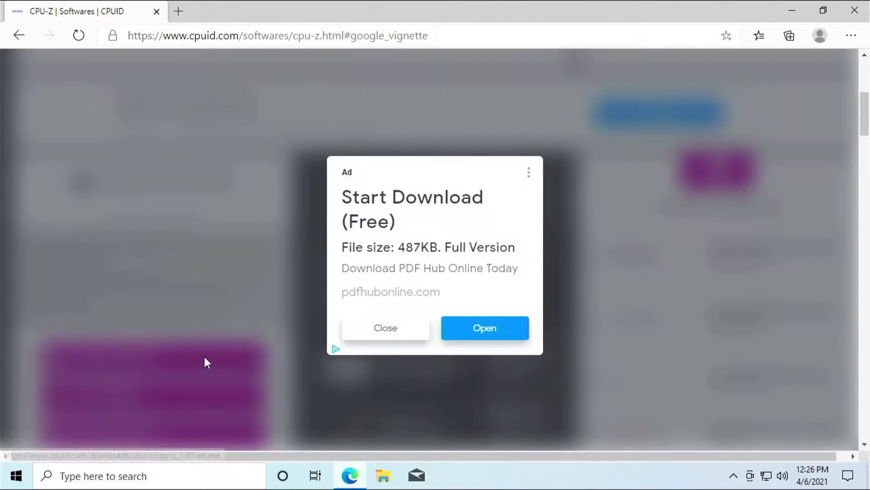
Close the ad, download cpu-z_1.95-en.exe with DOWNLOAD NOW!, and run it
{"action": "left_click", "coordinate": [386, 331]}
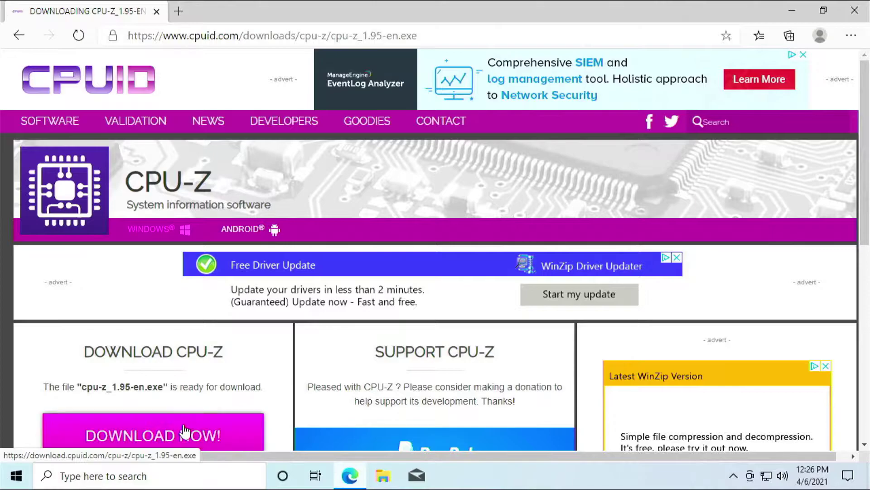
{"action": "left_click", "coordinate": [181, 433]}
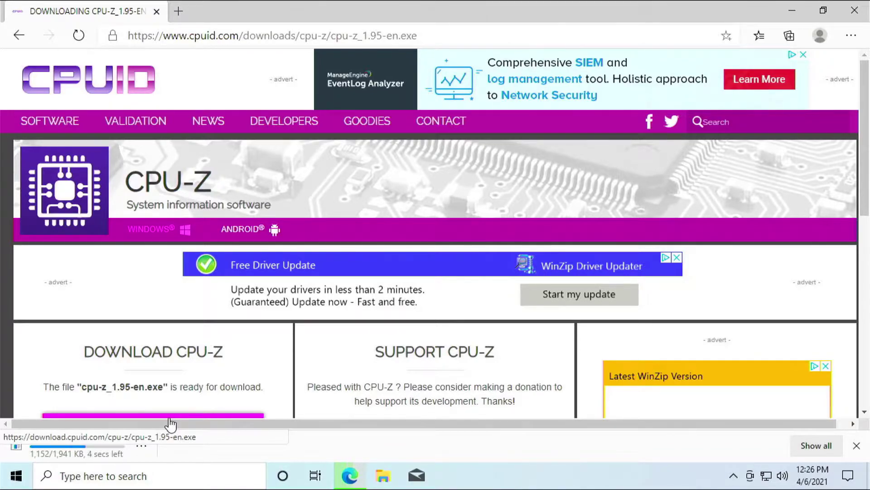
{"action": "left_click", "coordinate": [97, 439]}
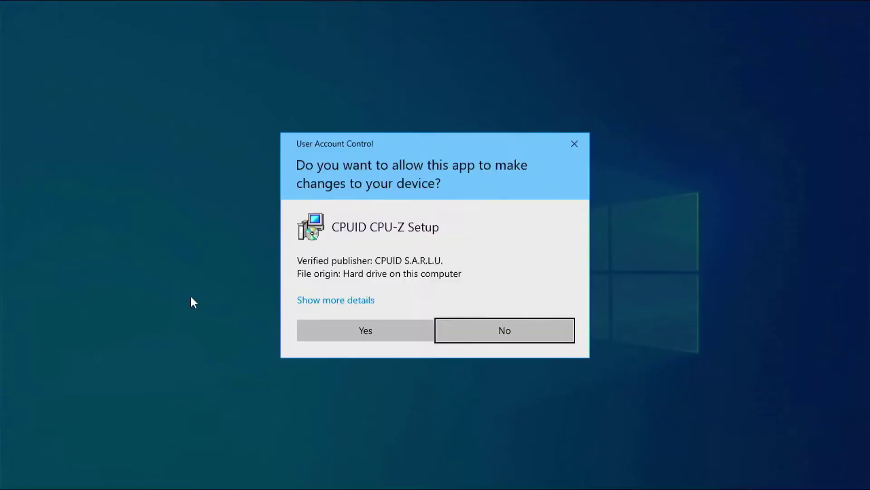
Allow setup, accept the license, and install with default folders and desktop icon, skipping cpuz_readme.txt
{"action": "left_click", "coordinate": [360, 325]}
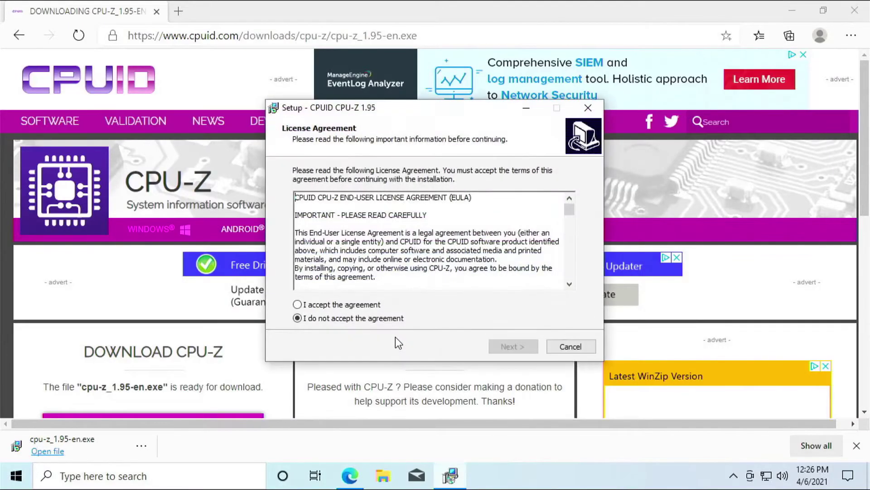
{"action": "left_click", "coordinate": [370, 306]}
{"action": "left_click", "coordinate": [496, 347]}
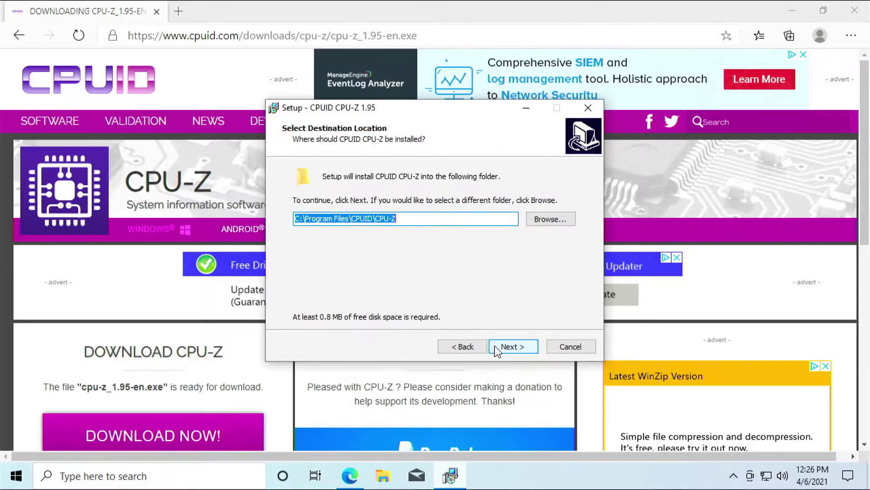
{"action": "left_click", "coordinate": [498, 344]}
{"action": "left_click", "coordinate": [498, 345]}
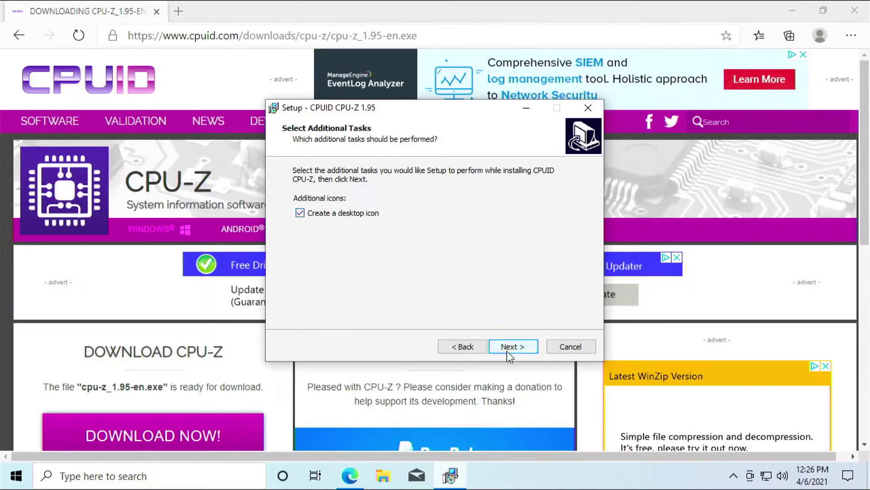
{"action": "left_click", "coordinate": [507, 351]}
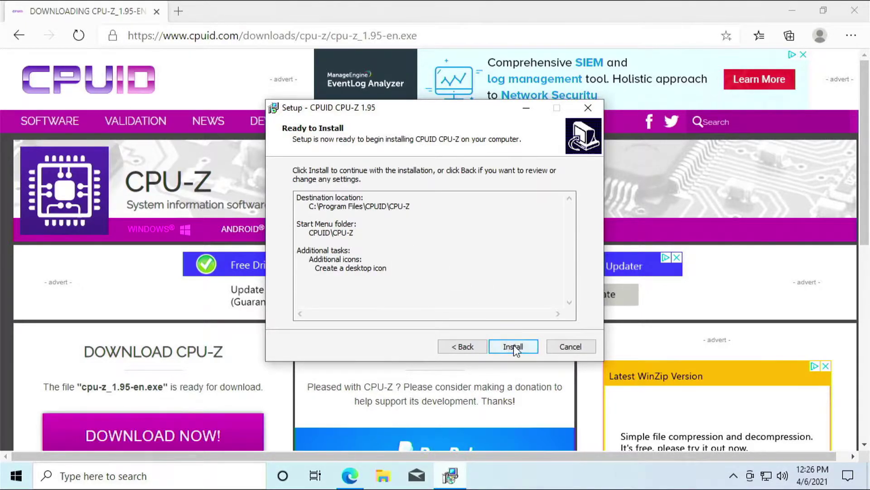
{"action": "left_click", "coordinate": [514, 347]}
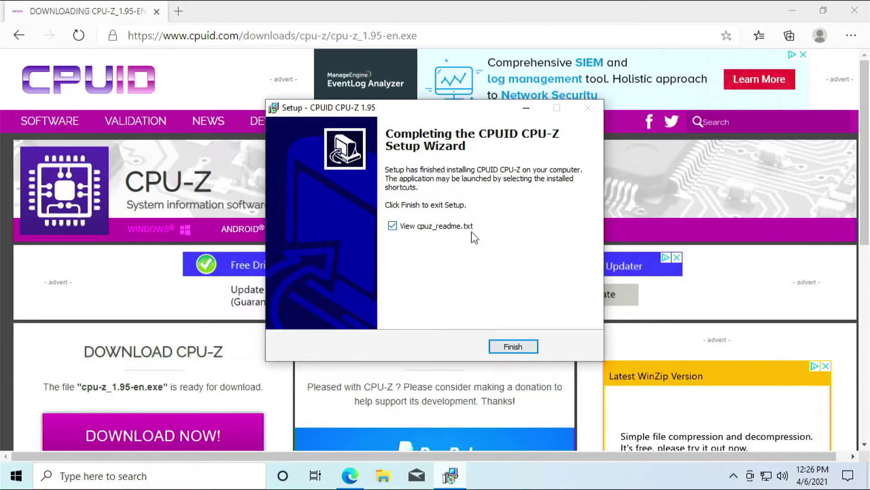
{"action": "left_click", "coordinate": [451, 228]}
{"action": "left_click", "coordinate": [508, 347]}
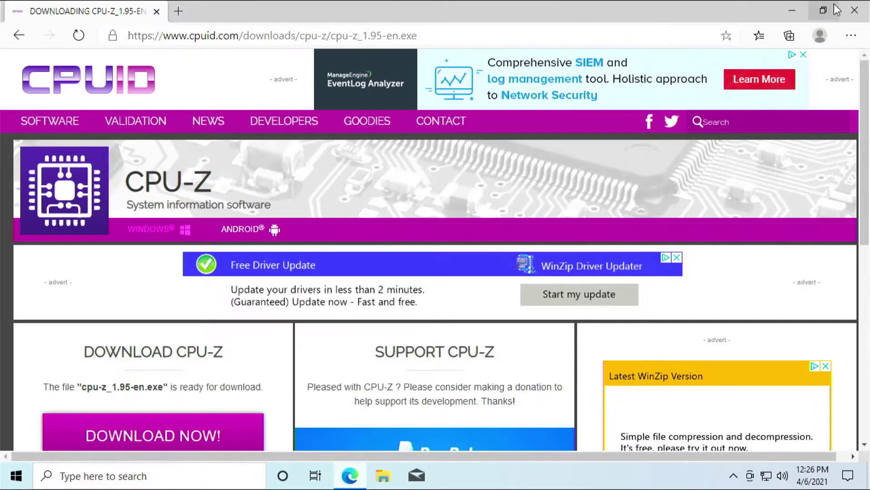
Close Edge and launch CPU-Z from its desktop icon with admin rights
{"action": "left_click", "coordinate": [850, 13]}
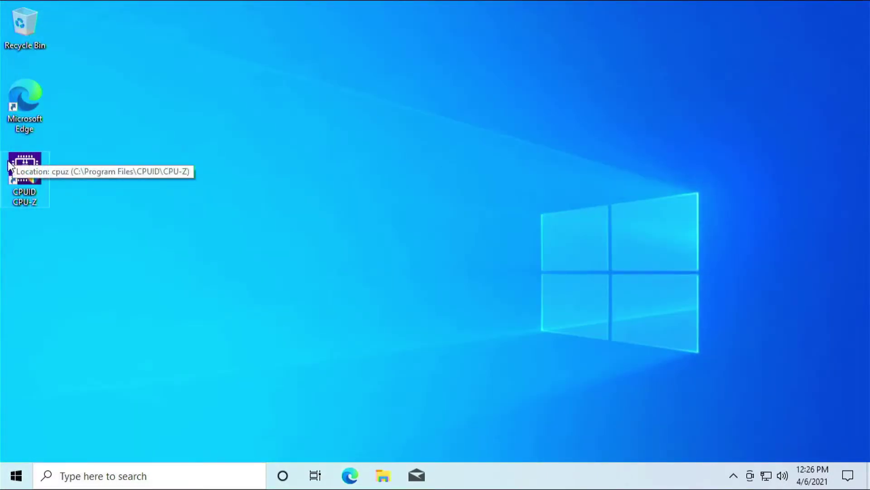
{"action": "double_click", "coordinate": [22, 173]}
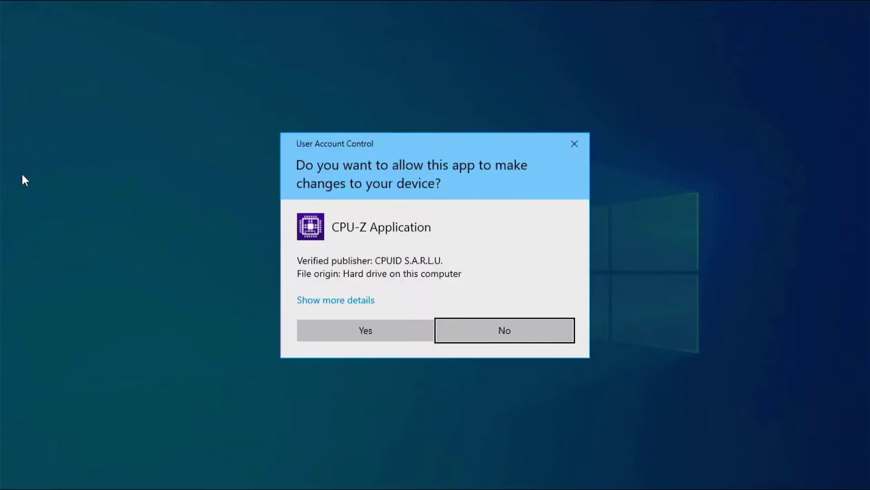
{"action": "left_click", "coordinate": [334, 331]}
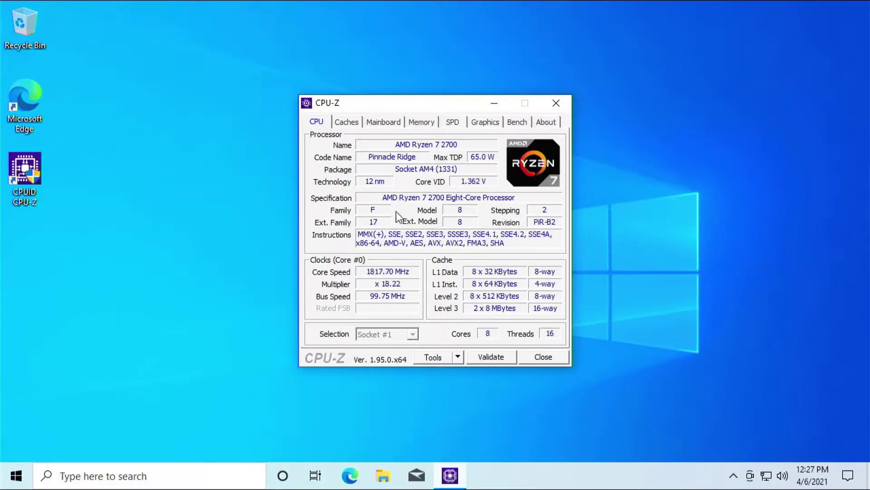
Switch CPU-Z to the Mainboard tab to check the B450M/ac's BIOS version P1.50
{"action": "left_click", "coordinate": [391, 123]}
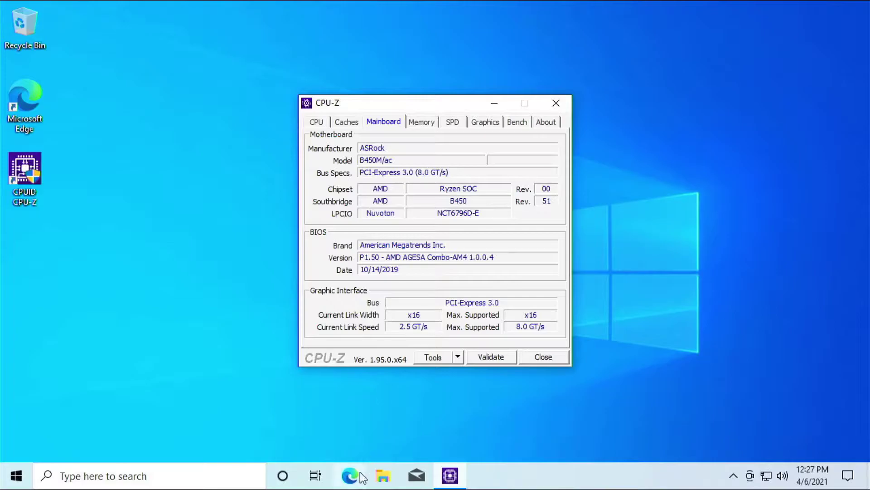
Open a new Edge window and search the web for 'b450m/ac'
{"action": "left_click", "coordinate": [353, 482]}
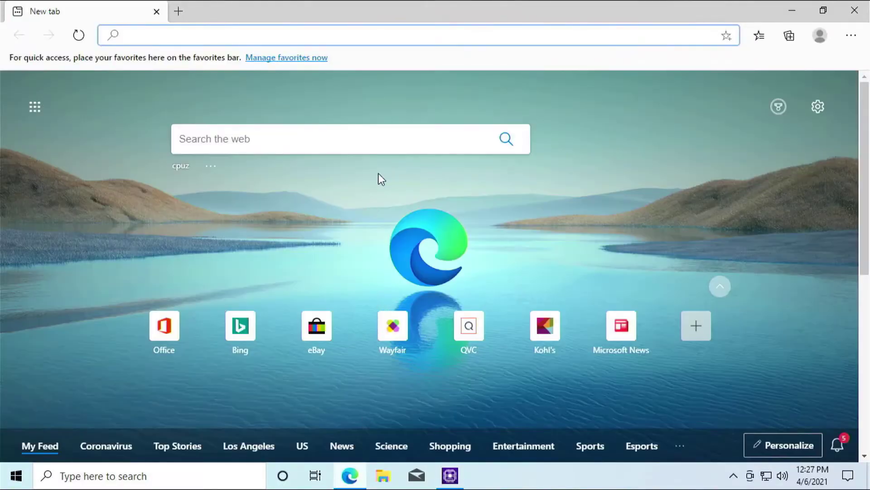
{"action": "left_click", "coordinate": [387, 143]}
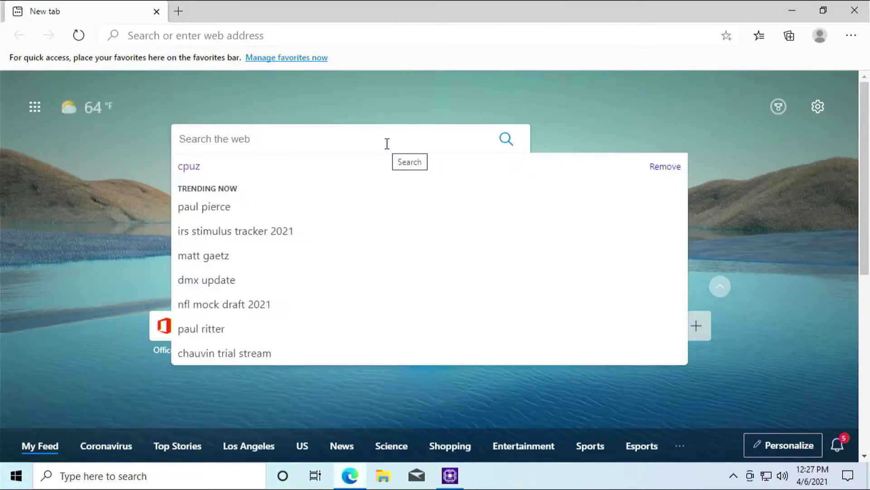
{"action": "type", "text": "b"}
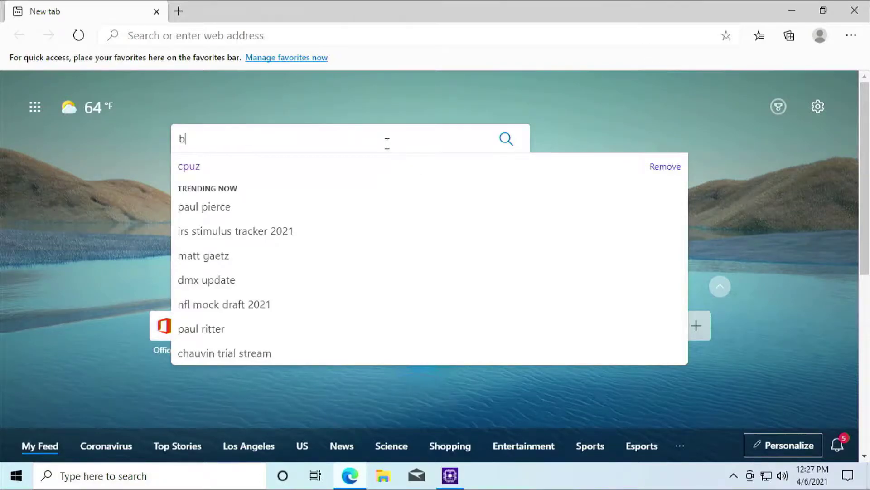
{"action": "type", "text": "450m/ac"}
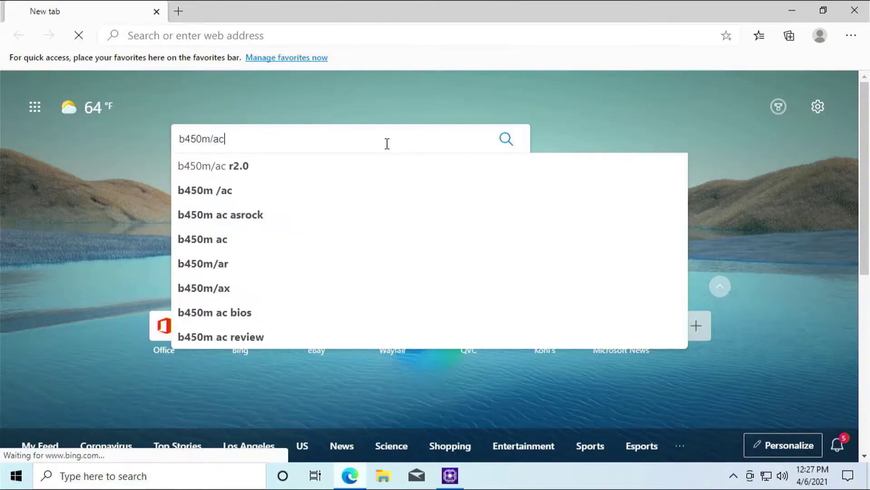
{"action": "key", "text": "Return"}
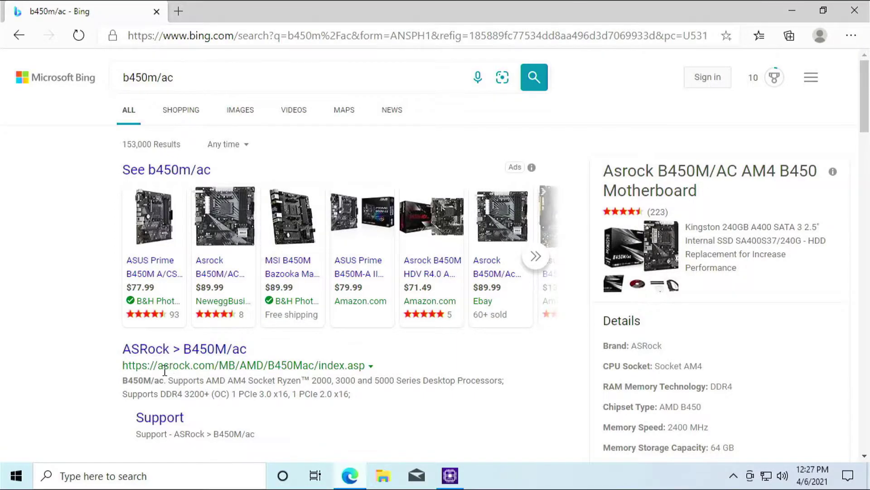
Open the asrock.com B450M/ac product page, accept its cookies, and scroll down the page
{"action": "left_click", "coordinate": [217, 366]}
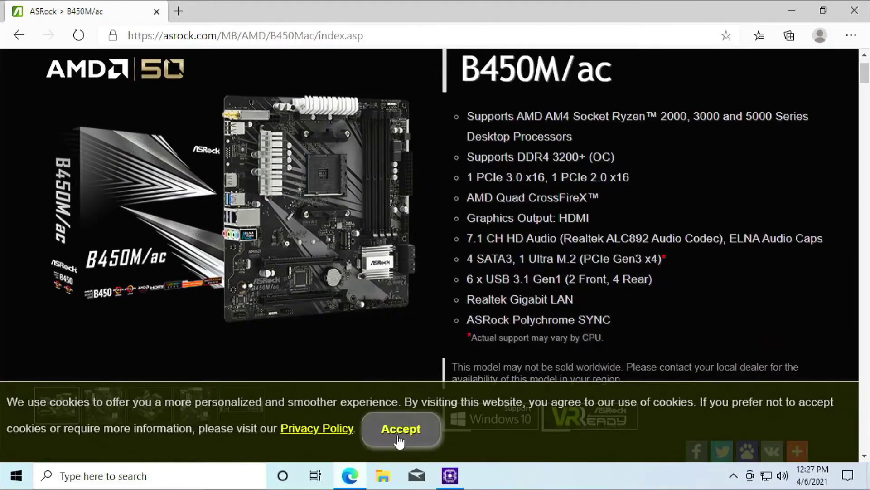
{"action": "left_click", "coordinate": [399, 436]}
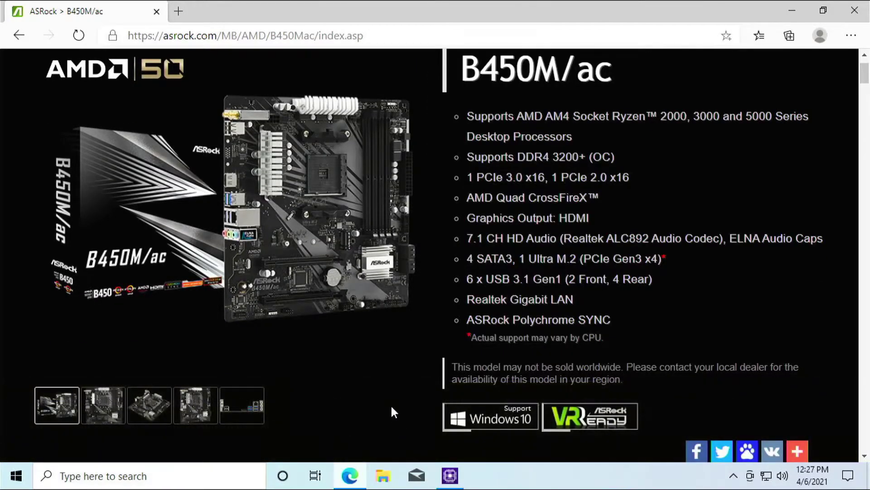
{"action": "scroll", "coordinate": [390, 399], "scroll_direction": "down", "scroll_amount": 4}
{"action": "scroll", "coordinate": [386, 388], "scroll_direction": "down", "scroll_amount": 1}
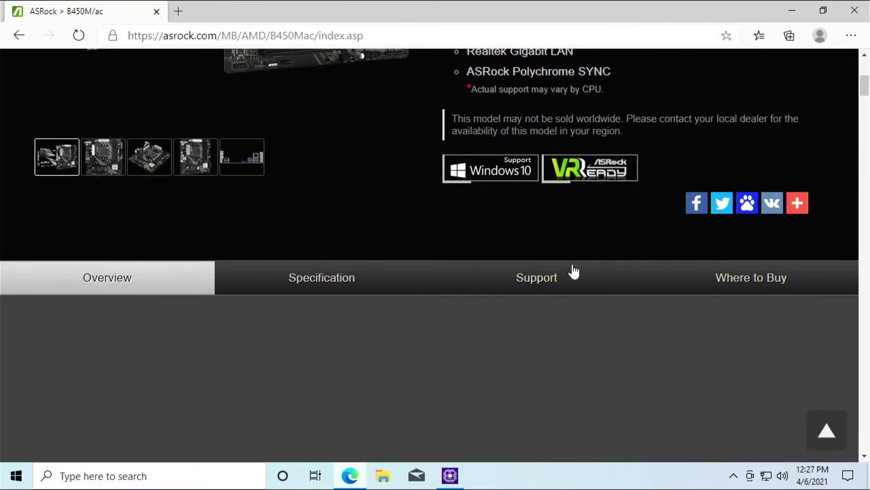
{"action": "left_click", "coordinate": [521, 278]}
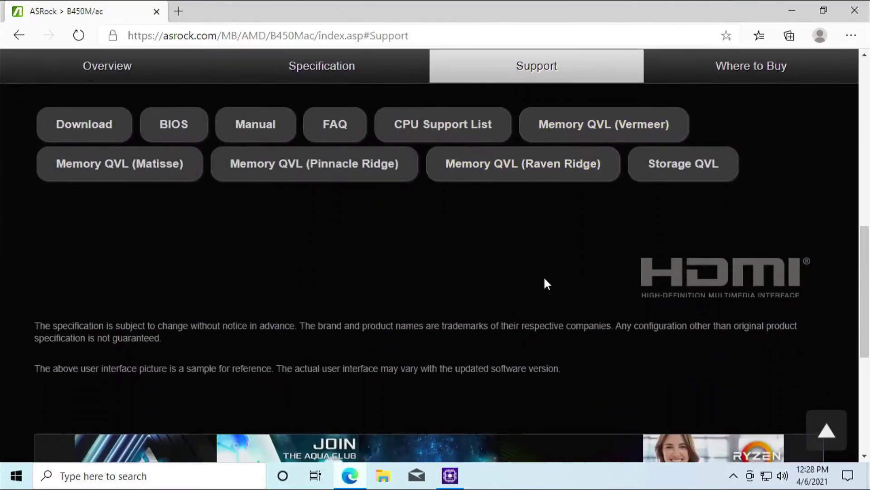
{"action": "left_click", "coordinate": [160, 130]}
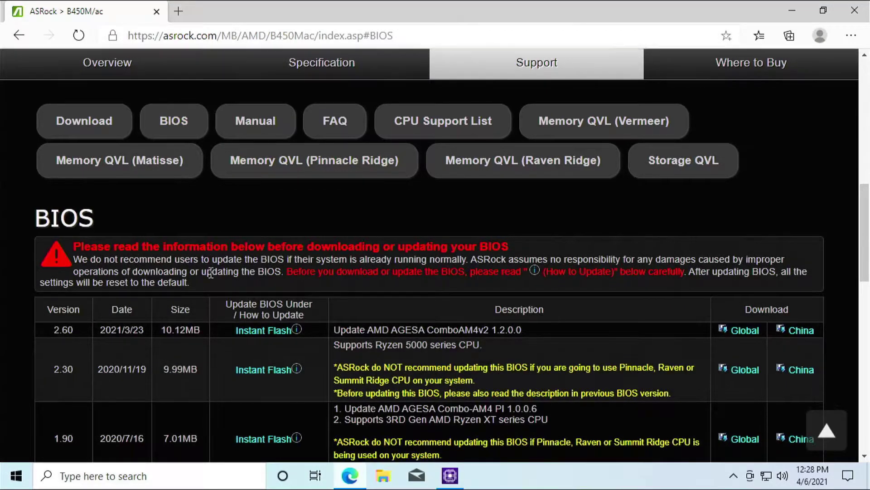
{"action": "scroll", "coordinate": [211, 273], "scroll_direction": "down", "scroll_amount": 2}
{"action": "scroll", "coordinate": [222, 300], "scroll_direction": "down", "scroll_amount": 1}
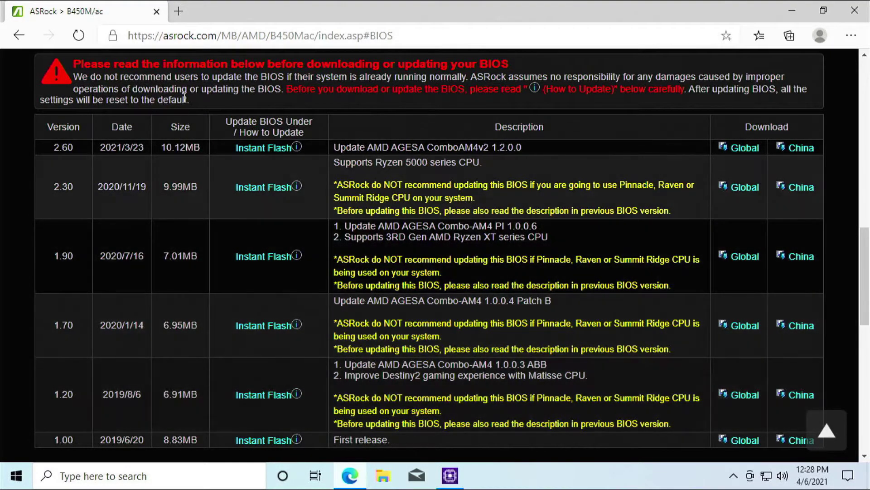
{"action": "left_click", "coordinate": [451, 475]}
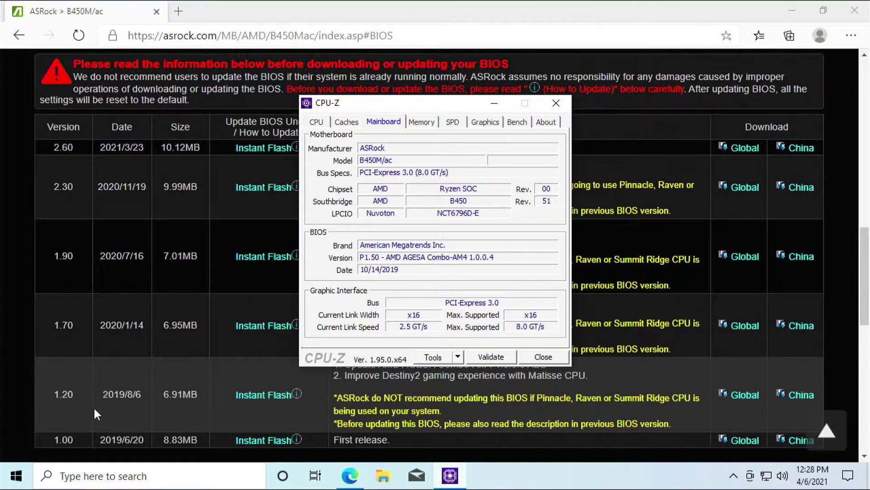
{"action": "scroll", "coordinate": [118, 280], "scroll_direction": "up", "scroll_amount": 3}
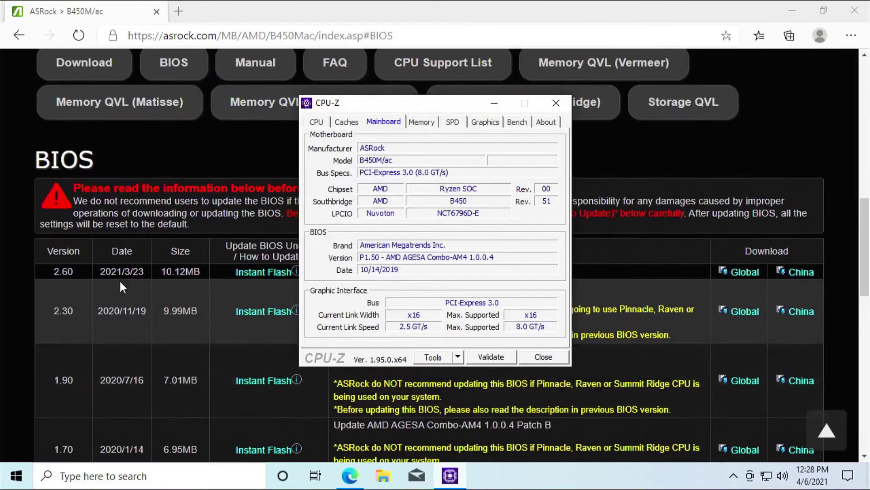
{"action": "left_click", "coordinate": [490, 105]}
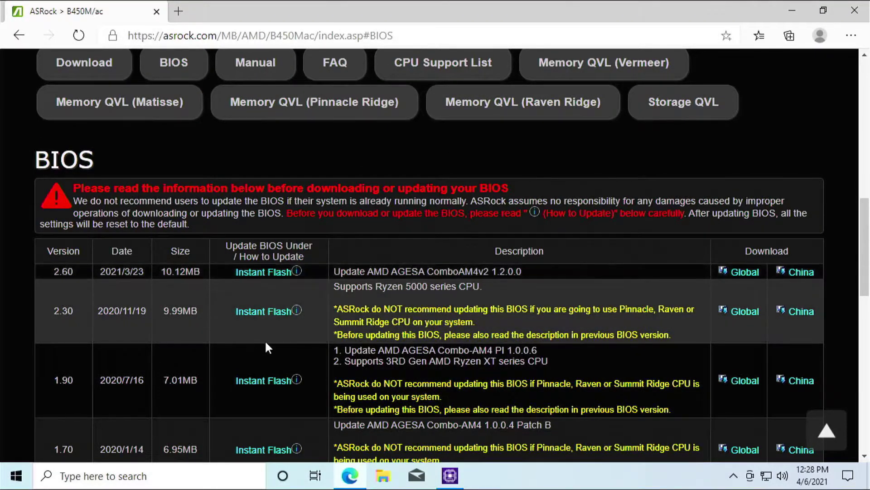
{"action": "scroll", "coordinate": [266, 347], "scroll_direction": "down", "scroll_amount": 1}
{"action": "scroll", "coordinate": [266, 344], "scroll_direction": "down", "scroll_amount": 1}
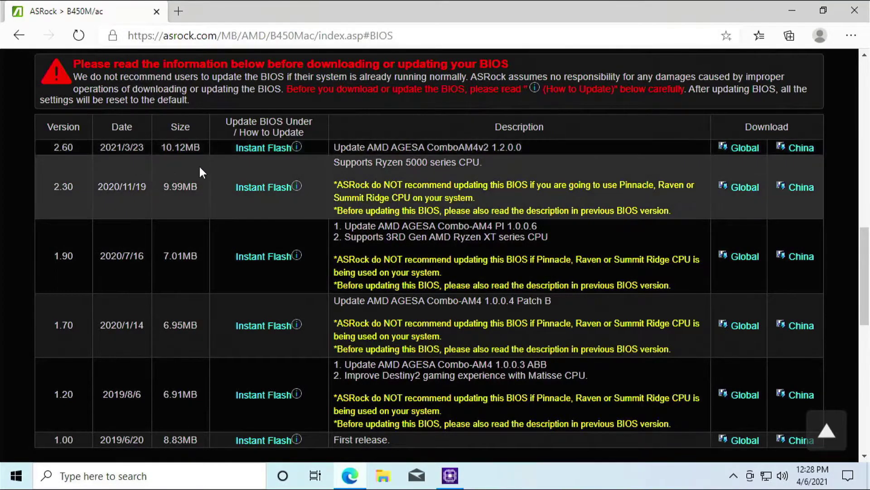
{"action": "scroll", "coordinate": [452, 390], "scroll_direction": "down", "scroll_amount": 2}
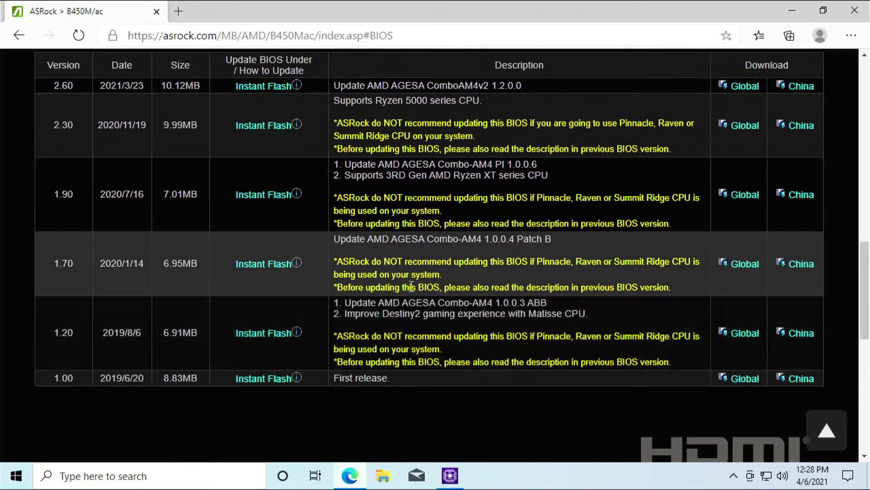
{"action": "scroll", "coordinate": [411, 285], "scroll_direction": "up", "scroll_amount": 3}
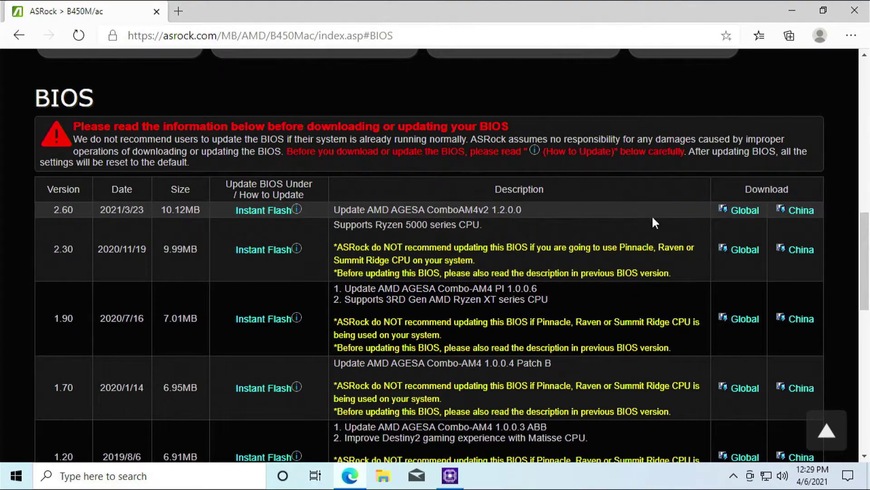
Download the 2.60 BIOS from Global and extract it to the B450Mac(2.60)ROM folder
{"action": "left_click", "coordinate": [743, 213]}
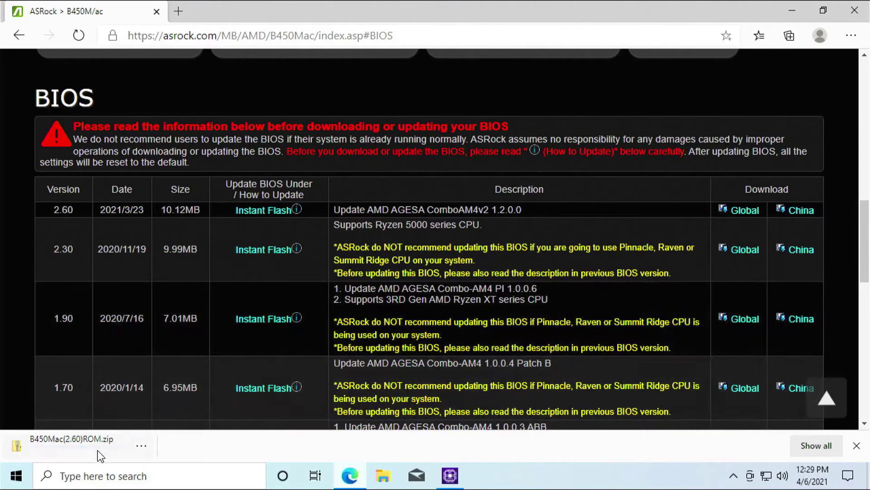
{"action": "left_click", "coordinate": [88, 439]}
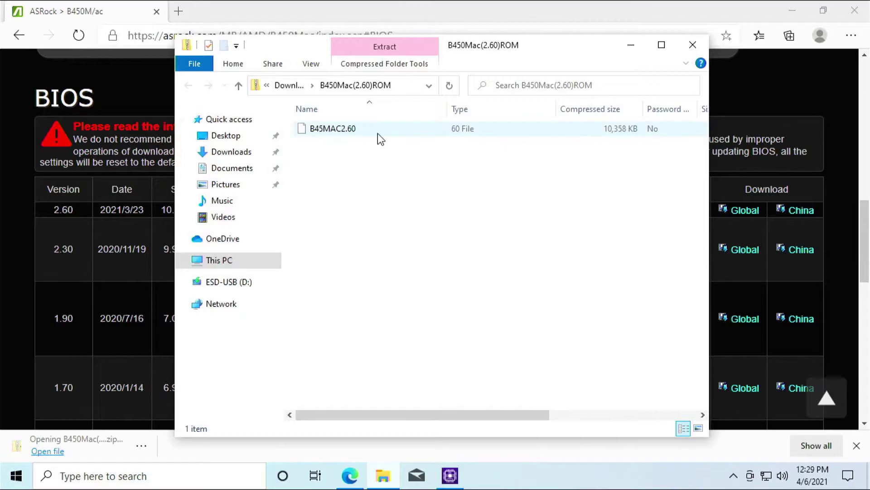
{"action": "left_click", "coordinate": [393, 64]}
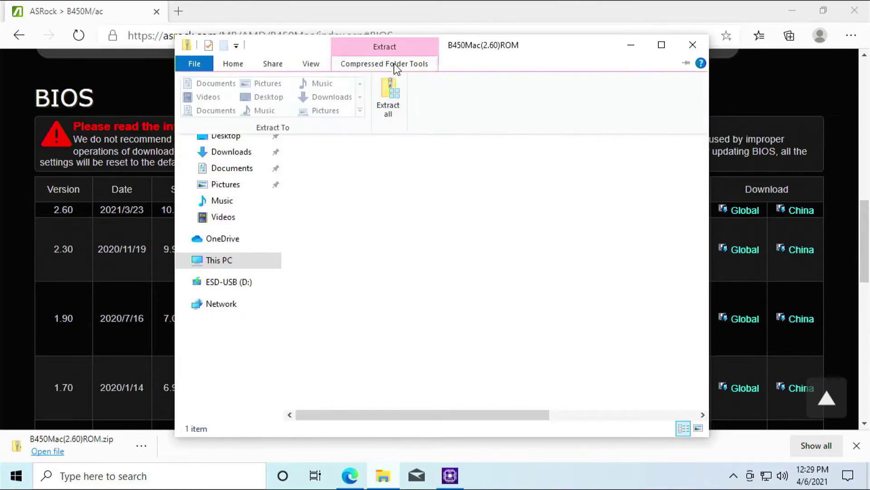
{"action": "left_click", "coordinate": [388, 88]}
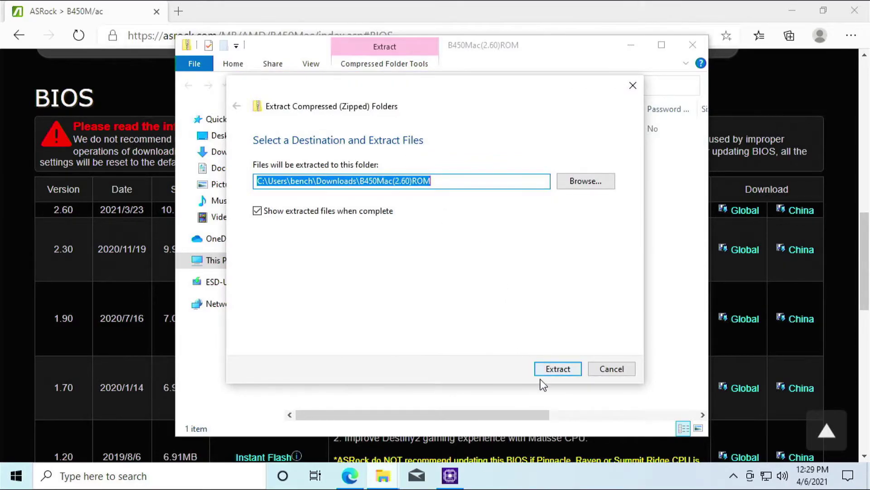
{"action": "left_click", "coordinate": [554, 369]}
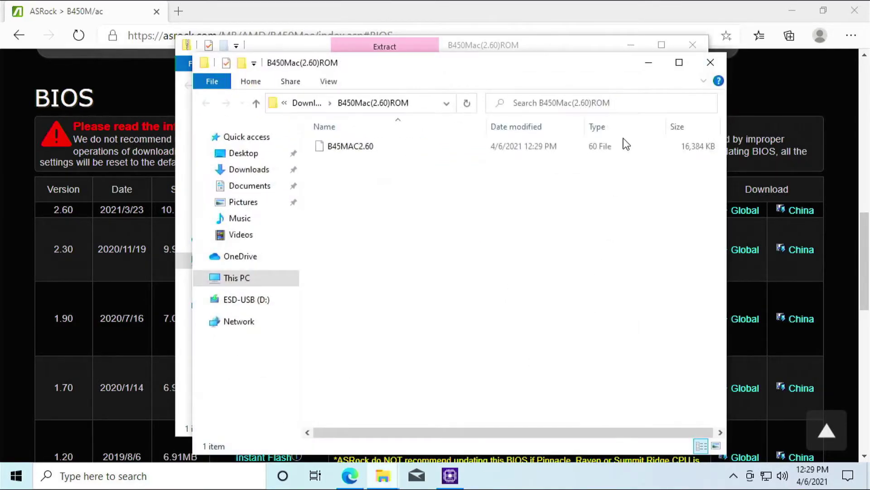
{"action": "left_click", "coordinate": [692, 47]}
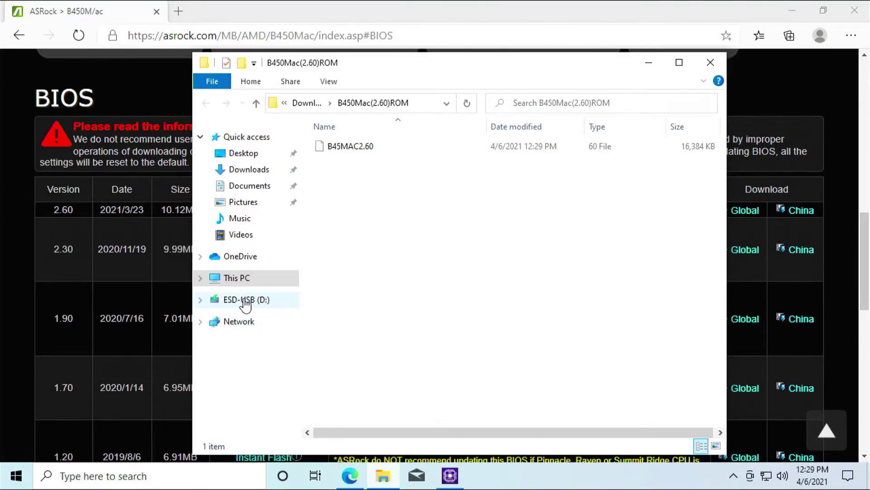
Copy B45MAC2.60 to ESD-USB (D:), replacing the existing file, and close Explorer
{"action": "right_click", "coordinate": [356, 149]}
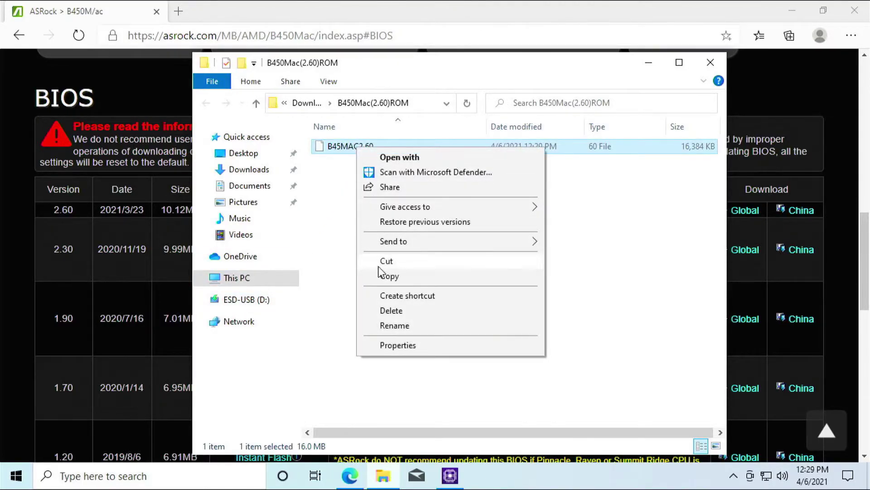
{"action": "left_click", "coordinate": [383, 276]}
{"action": "left_click", "coordinate": [255, 308]}
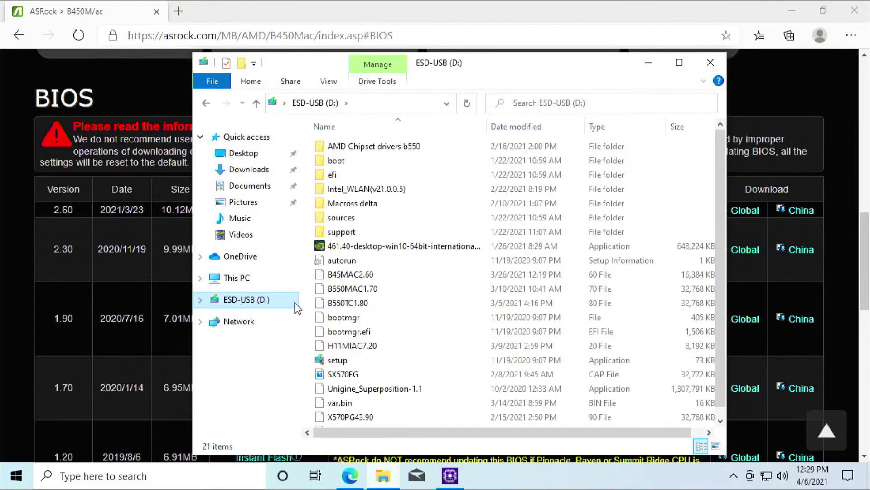
{"action": "scroll", "coordinate": [403, 359], "scroll_direction": "down", "scroll_amount": 1}
{"action": "right_click", "coordinate": [443, 412]}
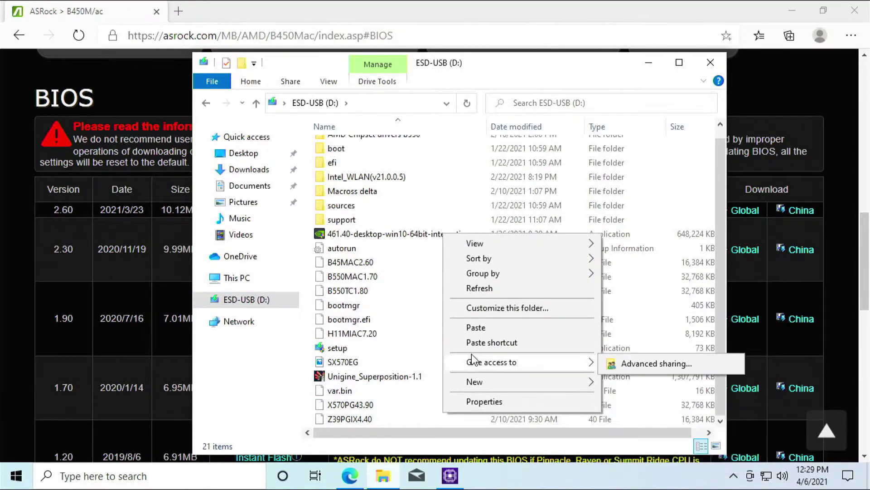
{"action": "left_click", "coordinate": [469, 330]}
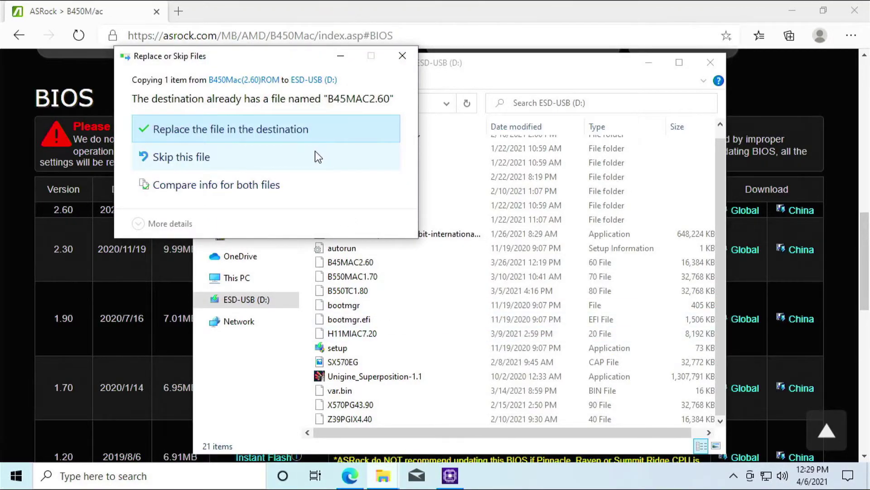
{"action": "left_click", "coordinate": [319, 137]}
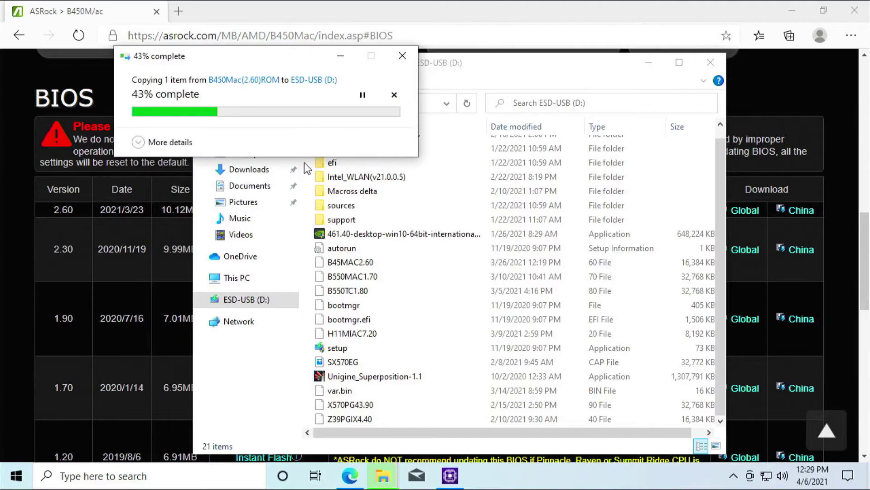
{"action": "left_click", "coordinate": [706, 64]}
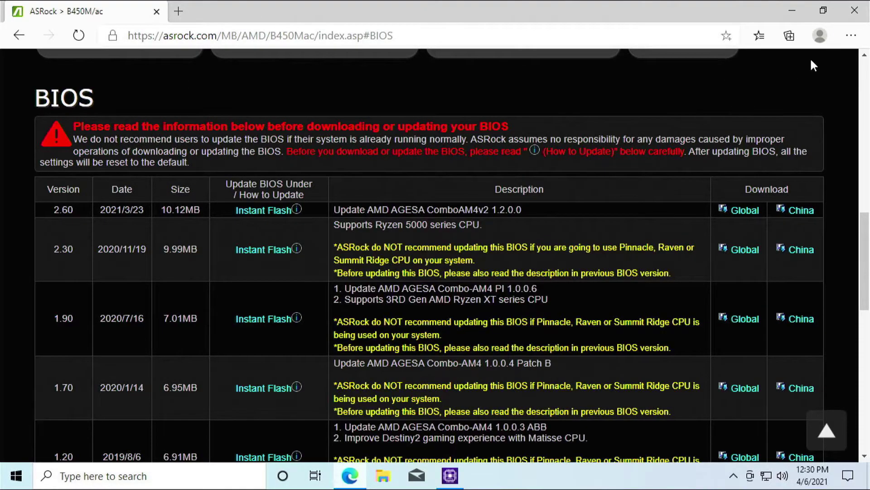
Close Edge and restart Windows from the Start menu power options
{"action": "left_click", "coordinate": [855, 11]}
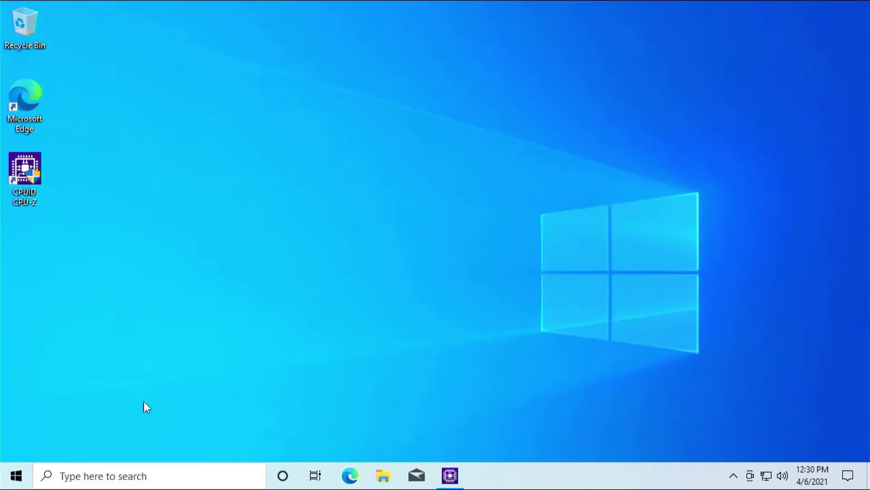
{"action": "left_click", "coordinate": [15, 475]}
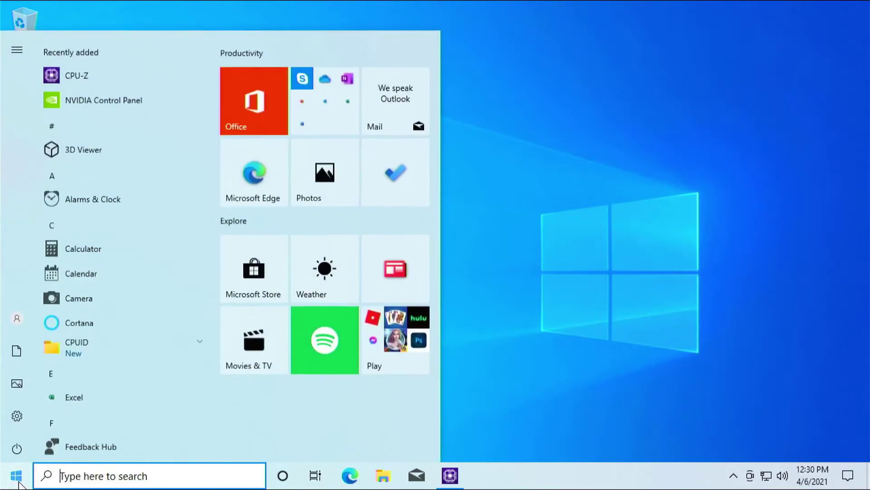
{"action": "left_click", "coordinate": [20, 447]}
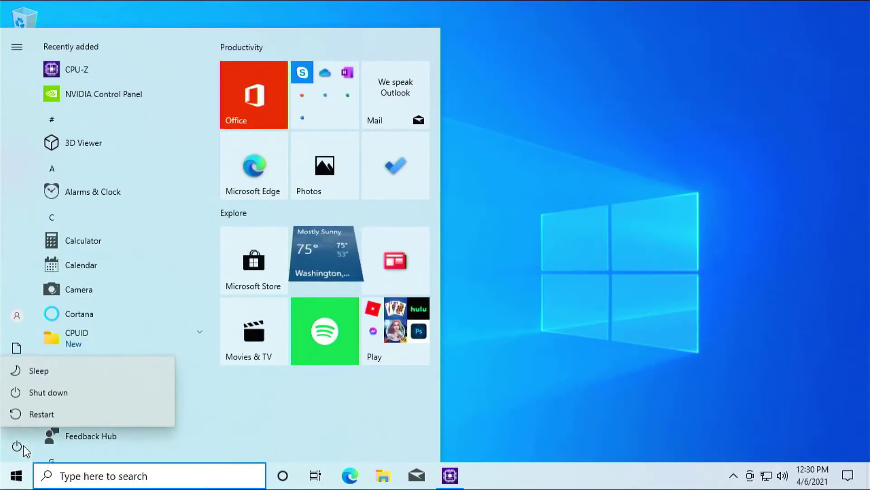
{"action": "left_click", "coordinate": [44, 417]}
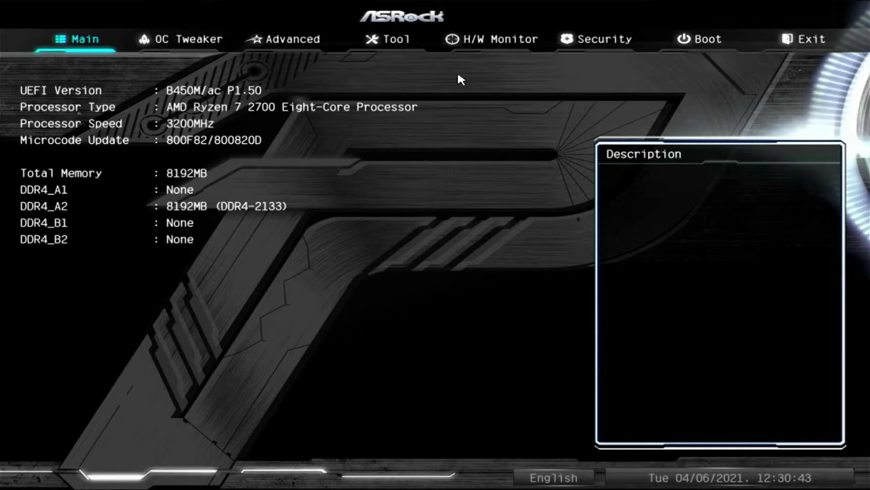
Launch Instant Flash from the Tool tab so it finds B45MAC2.60 on the USB drive
{"action": "left_click", "coordinate": [399, 40]}
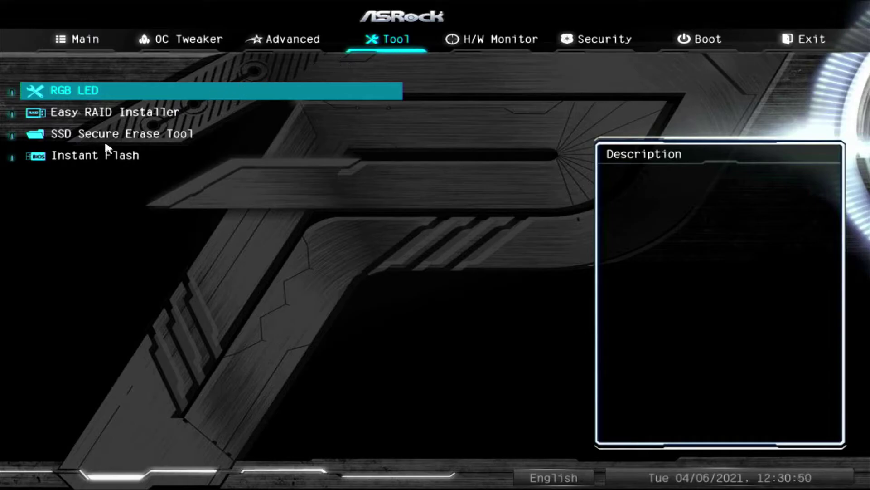
{"action": "left_click", "coordinate": [64, 162]}
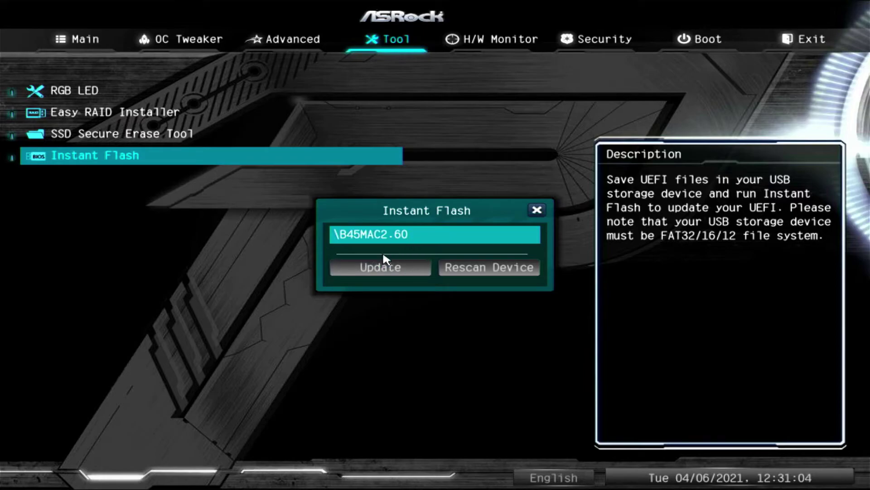
Update the UEFI to B45MAC2.60 and confirm the flash, letting the PC reboot
{"action": "left_click", "coordinate": [382, 271]}
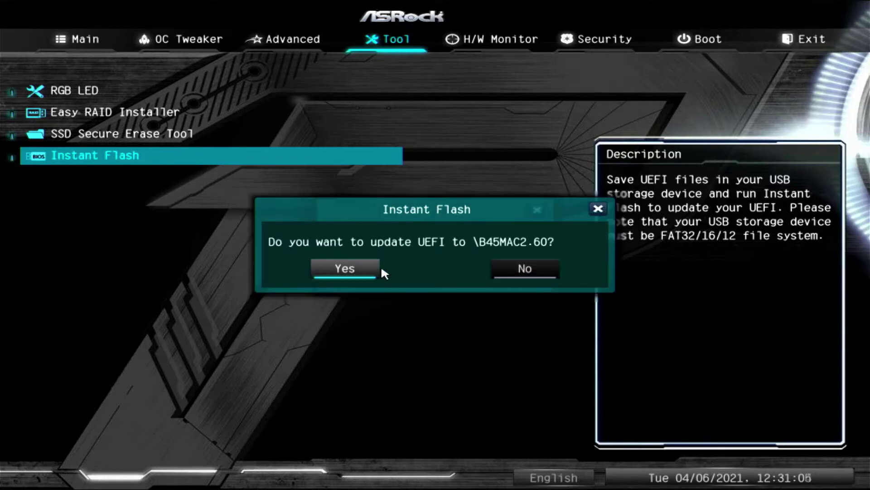
{"action": "left_click", "coordinate": [332, 273]}
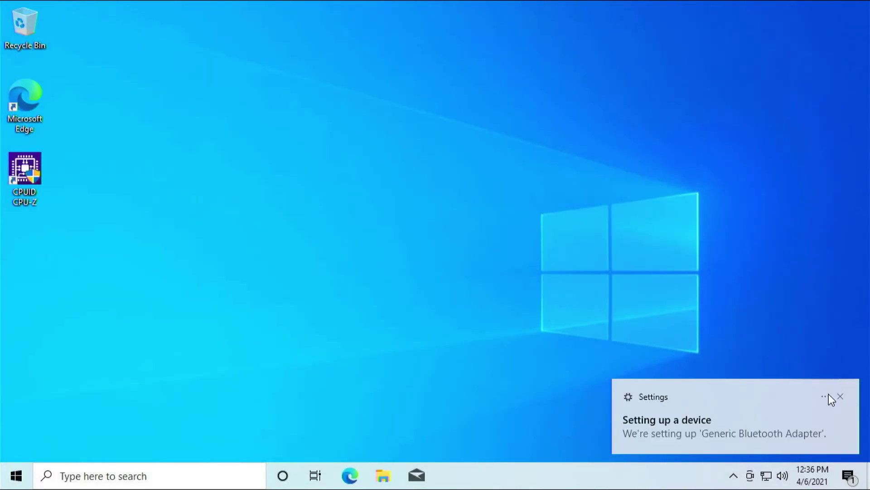
Dismiss the device setup notice and start CPU-Z from the desktop, allowing it to run
{"action": "left_click", "coordinate": [841, 397]}
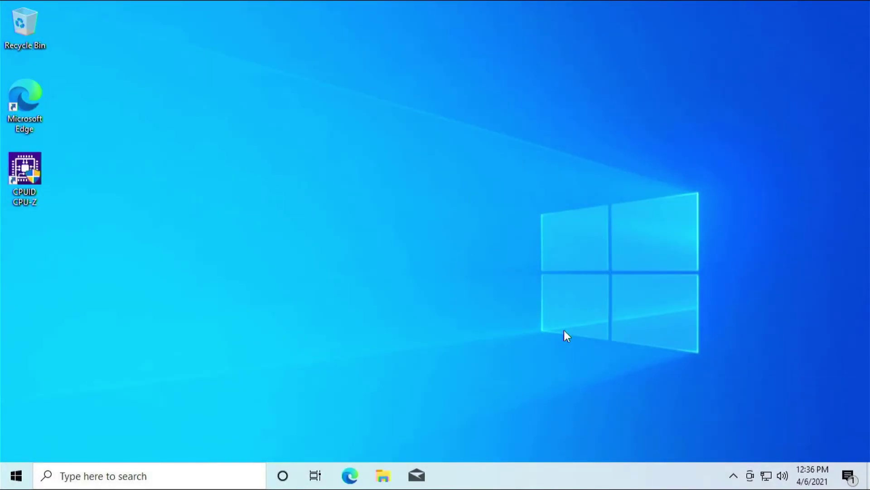
{"action": "double_click", "coordinate": [17, 172]}
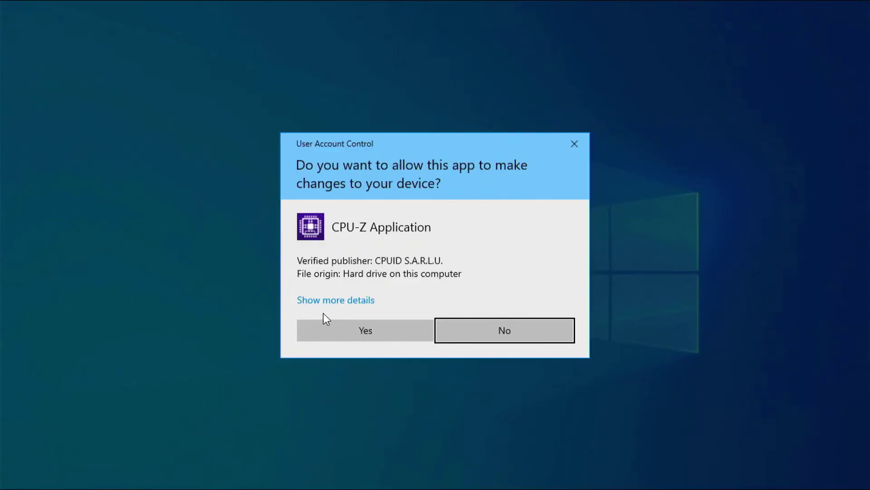
{"action": "left_click", "coordinate": [345, 332]}
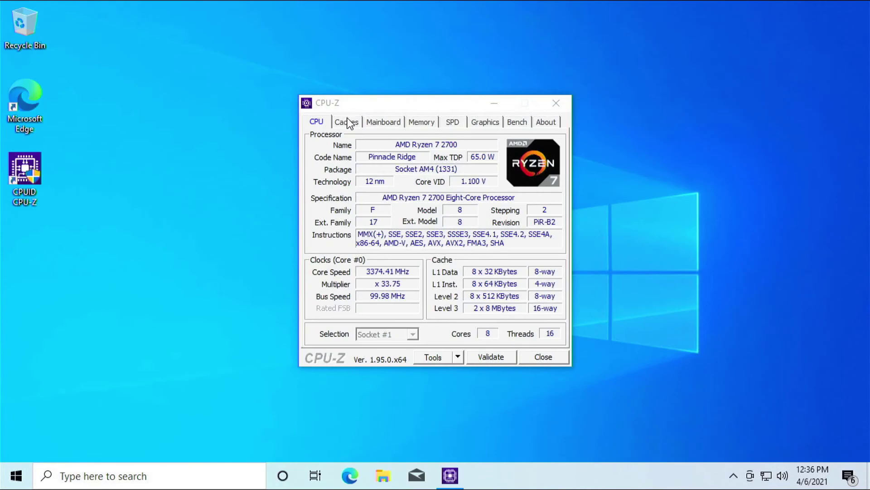
Check CPU-Z's Mainboard tab for BIOS version P2.60 dated 03/11/2021
{"action": "left_click", "coordinate": [383, 121]}
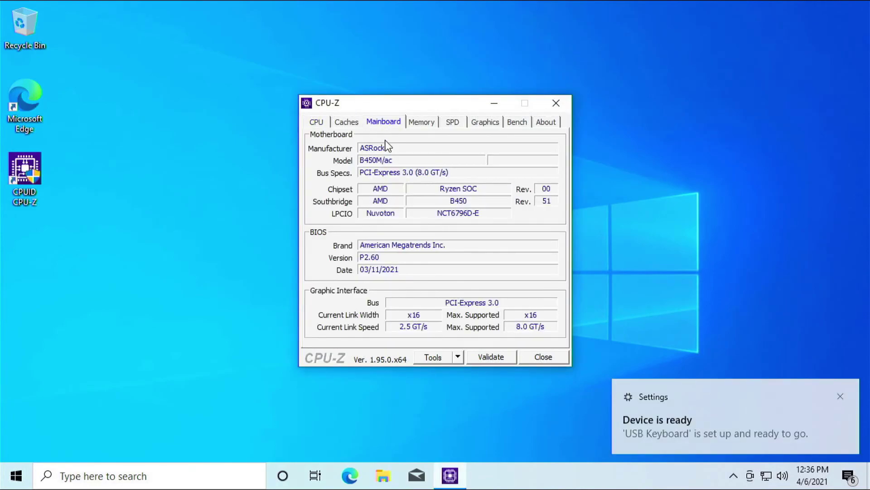